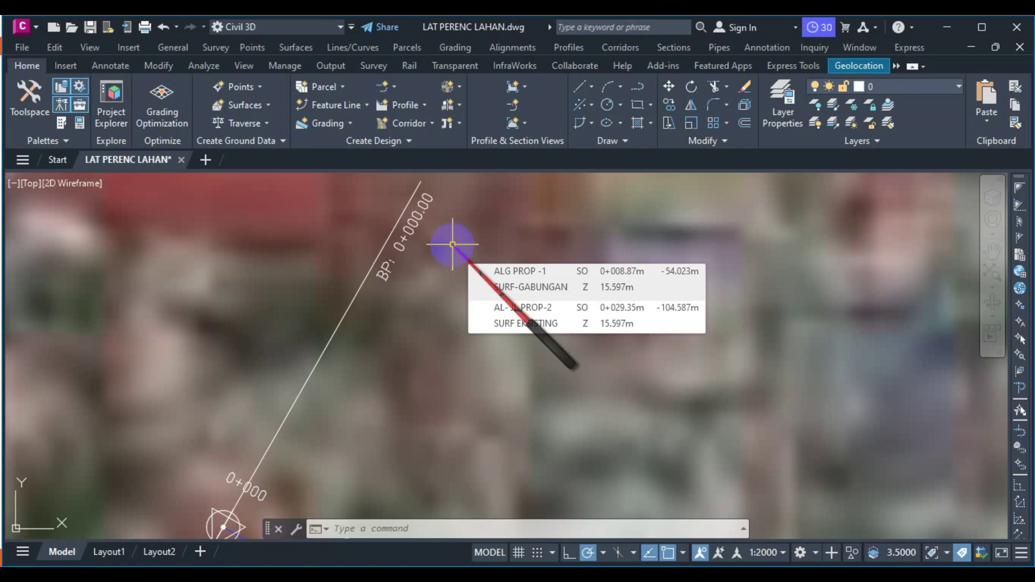
- Reshape the proposed road alignment's curve near station 1+000 by stretching its mid-curve grip toward the inside of the bend
{"action": "scroll", "coordinate": [455, 238], "scroll_direction": "down", "scroll_amount": 5}
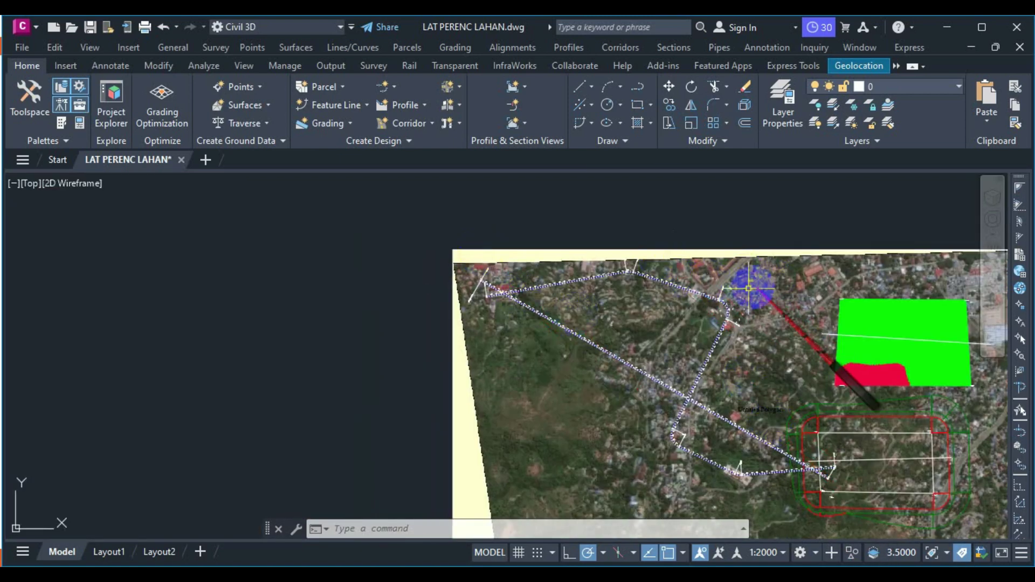
{"action": "scroll", "coordinate": [698, 322], "scroll_direction": "up", "scroll_amount": 5}
{"action": "scroll", "coordinate": [697, 320], "scroll_direction": "up", "scroll_amount": 4}
{"action": "key", "text": "Escape"}
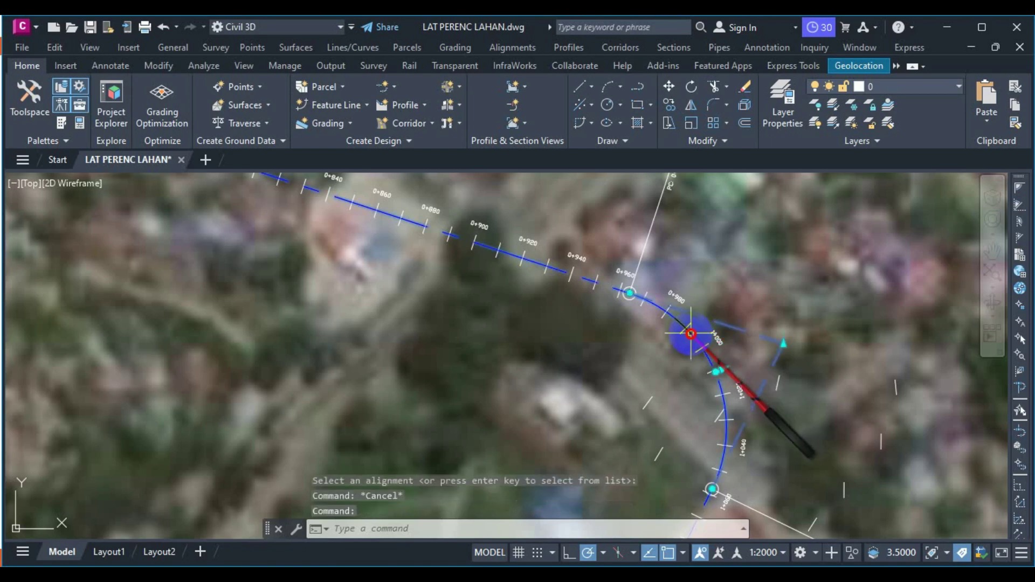
{"action": "left_click", "coordinate": [692, 335]}
{"action": "scroll", "coordinate": [677, 251], "scroll_direction": "down", "scroll_amount": 2}
{"action": "scroll", "coordinate": [701, 259], "scroll_direction": "down", "scroll_amount": 3}
{"action": "scroll", "coordinate": [717, 269], "scroll_direction": "up", "scroll_amount": 3}
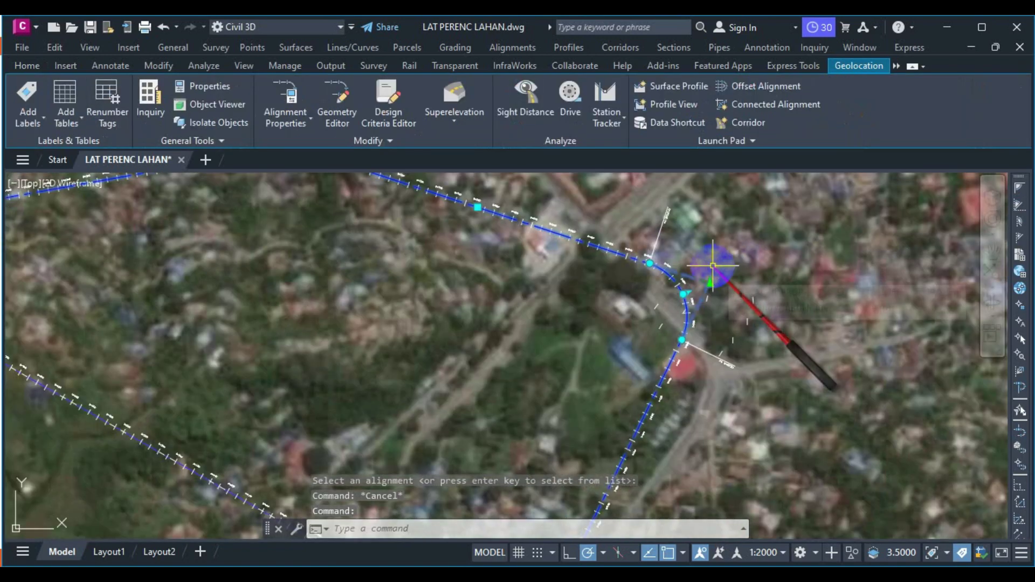
{"action": "scroll", "coordinate": [701, 261], "scroll_direction": "up", "scroll_amount": 2}
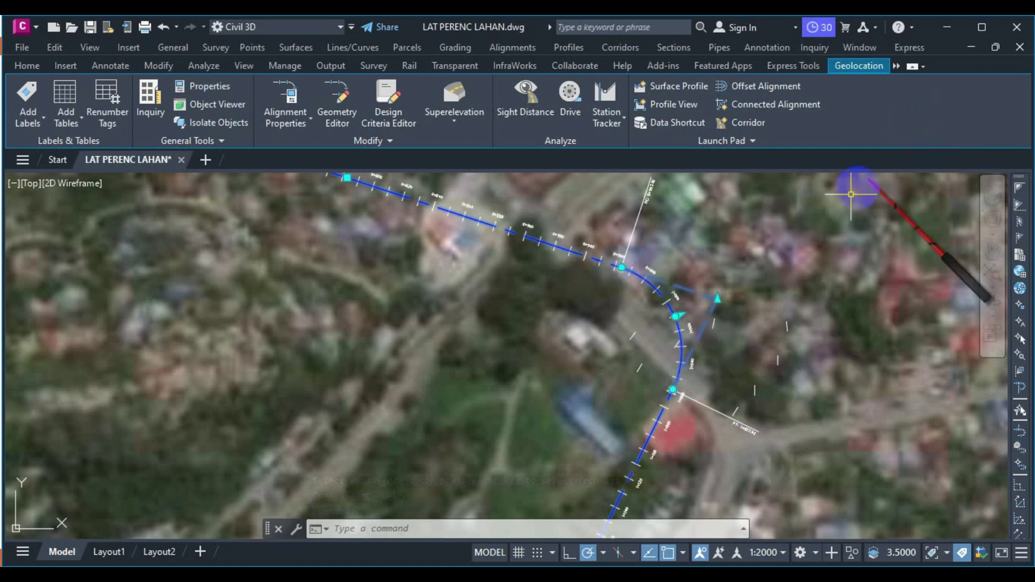
{"action": "scroll", "coordinate": [684, 307], "scroll_direction": "up", "scroll_amount": 2}
{"action": "left_click", "coordinate": [673, 318]}
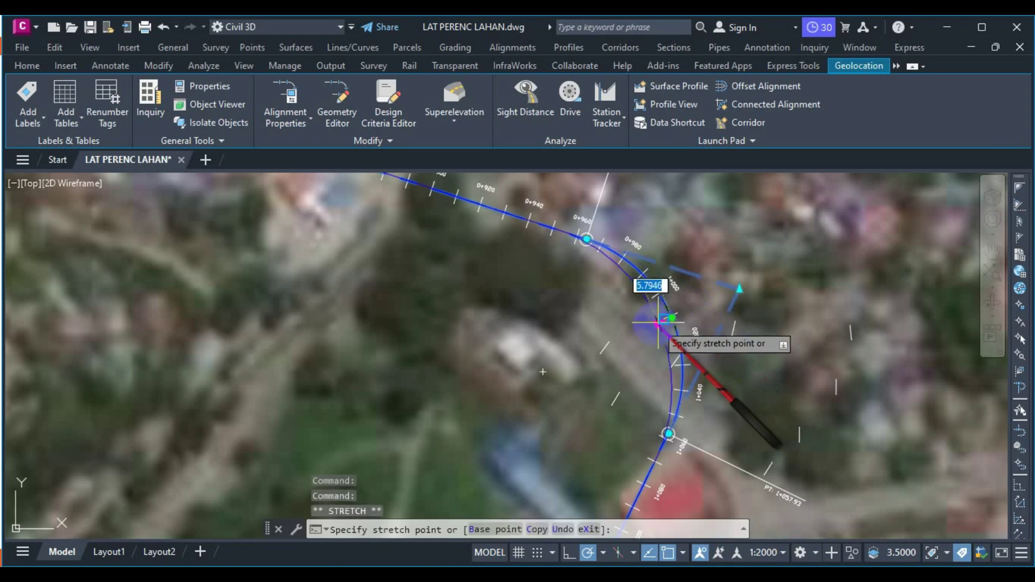
{"action": "scroll", "coordinate": [710, 251], "scroll_direction": "down", "scroll_amount": 2}
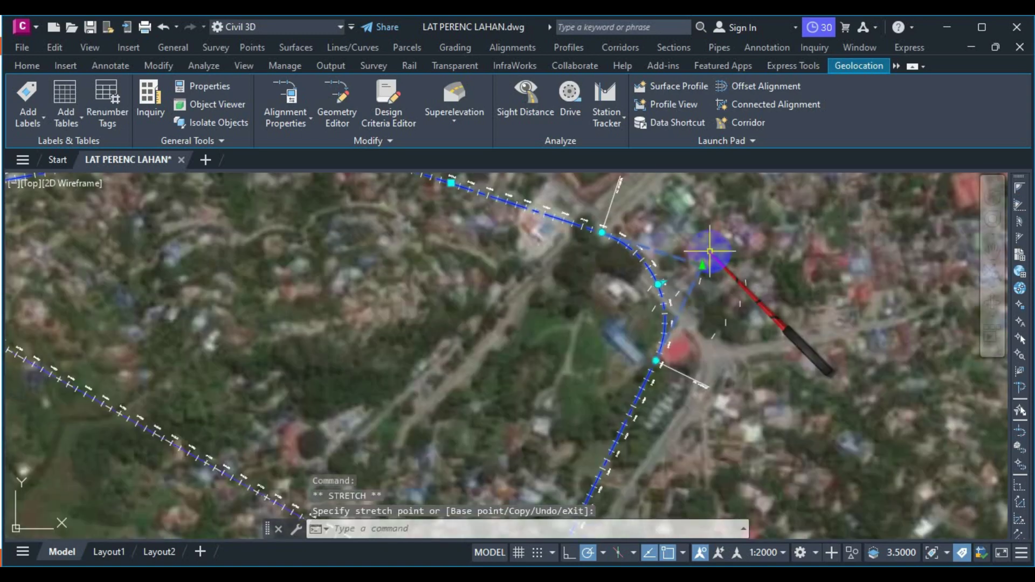
{"action": "key", "text": "Escape"}
{"action": "key", "text": "Escape"}
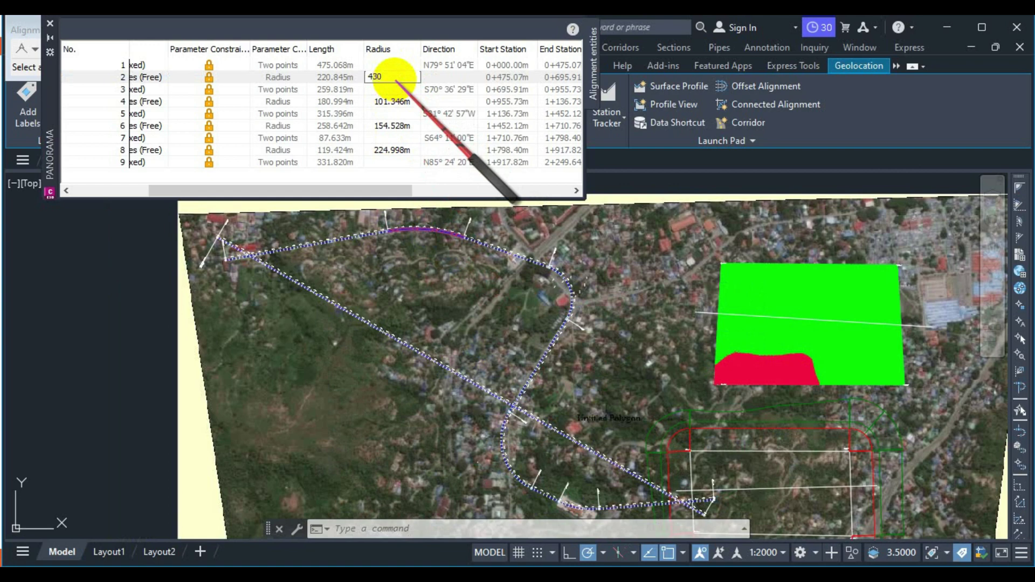
- Set the curve radii of alignment entities 2 and 4 to 430 m and 100 m, and open entity 6's radius for editing
{"action": "key", "text": "Return"}
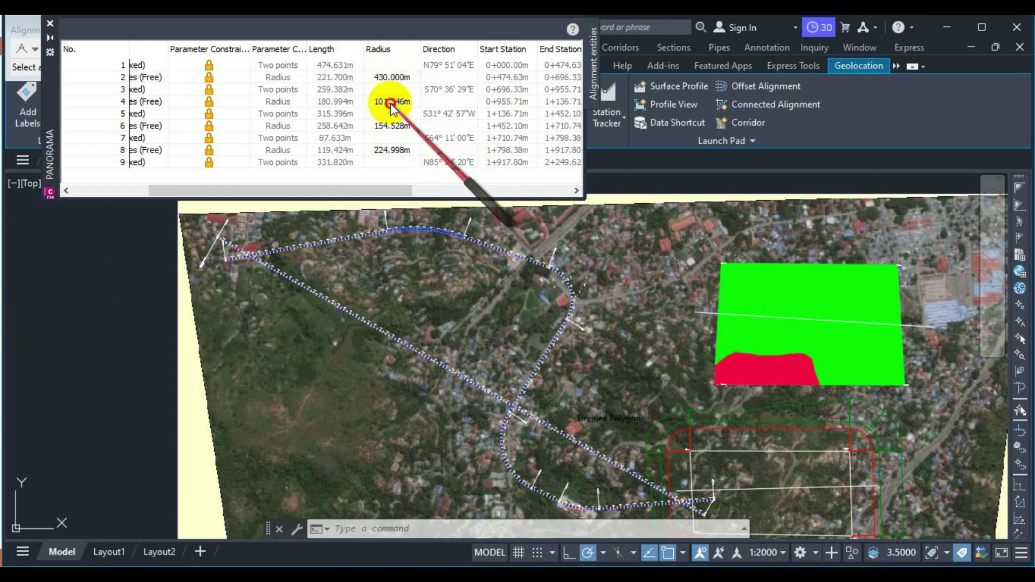
{"action": "left_click", "coordinate": [400, 102]}
{"action": "left_click", "coordinate": [412, 114]}
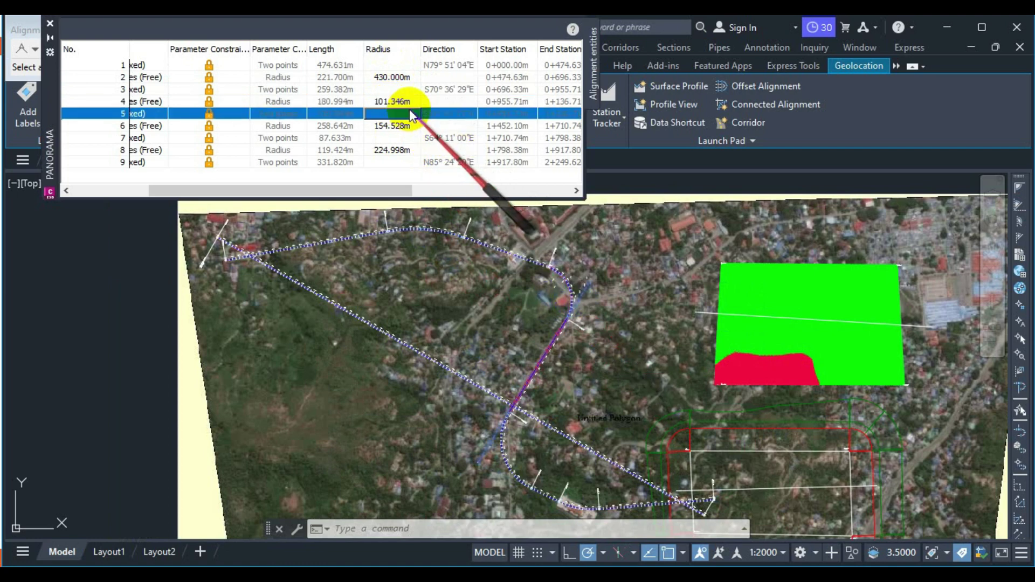
{"action": "double_click", "coordinate": [402, 100]}
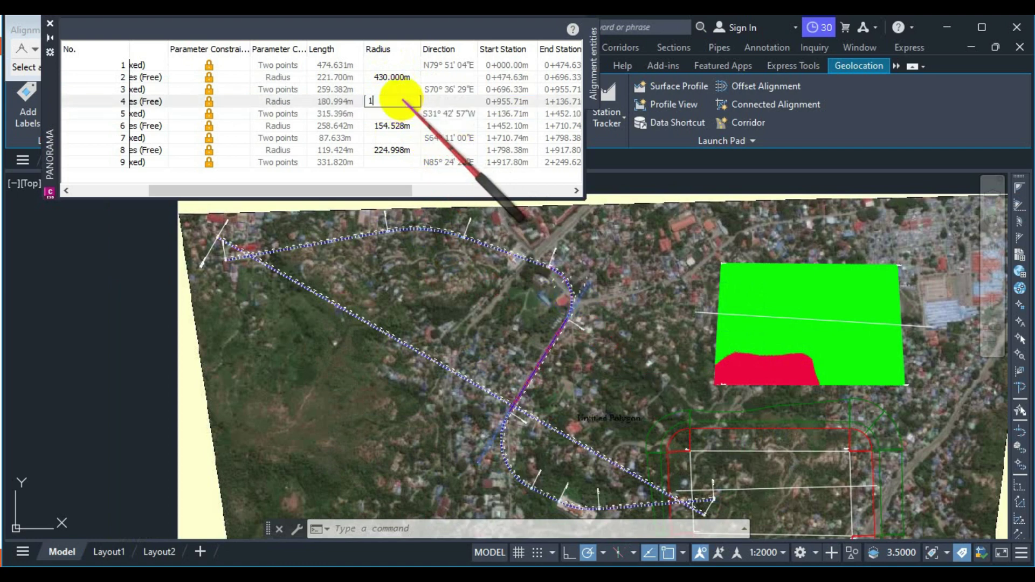
{"action": "key", "text": "Return"}
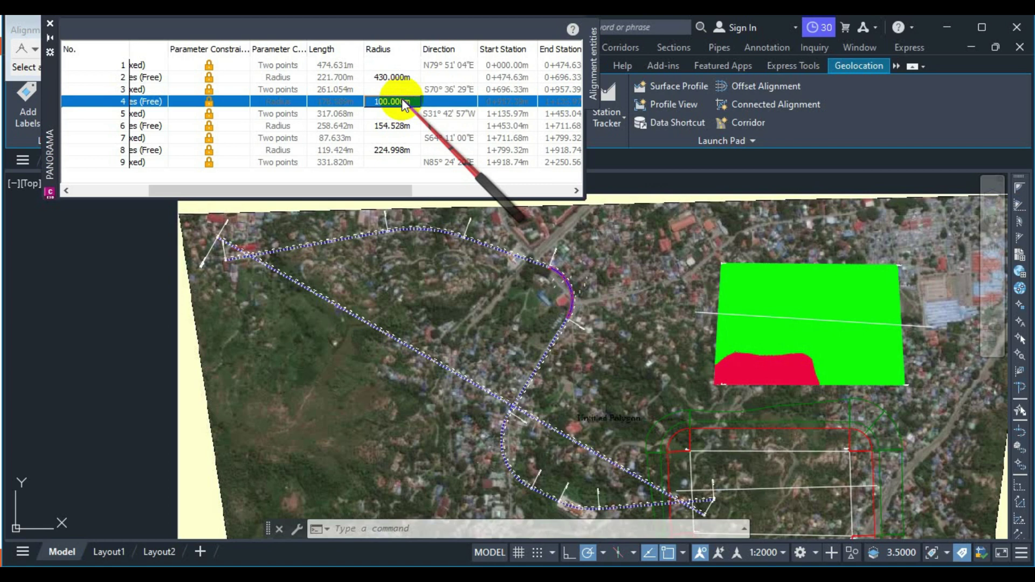
{"action": "double_click", "coordinate": [400, 126]}
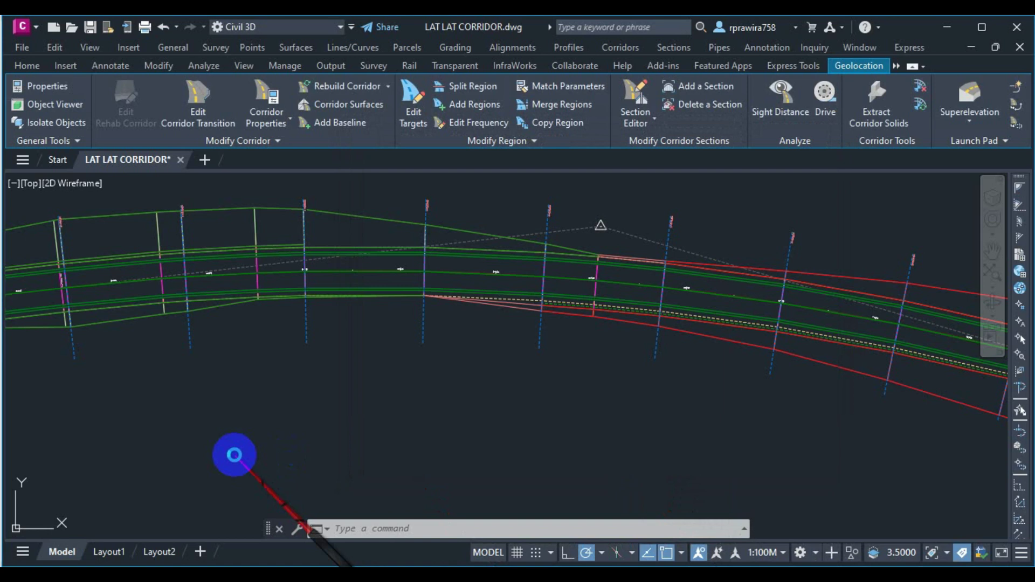
- Deselect the corridor and inspect its surface in 3D by orbiting it in the Object Viewer
{"action": "key", "text": "Escape"}
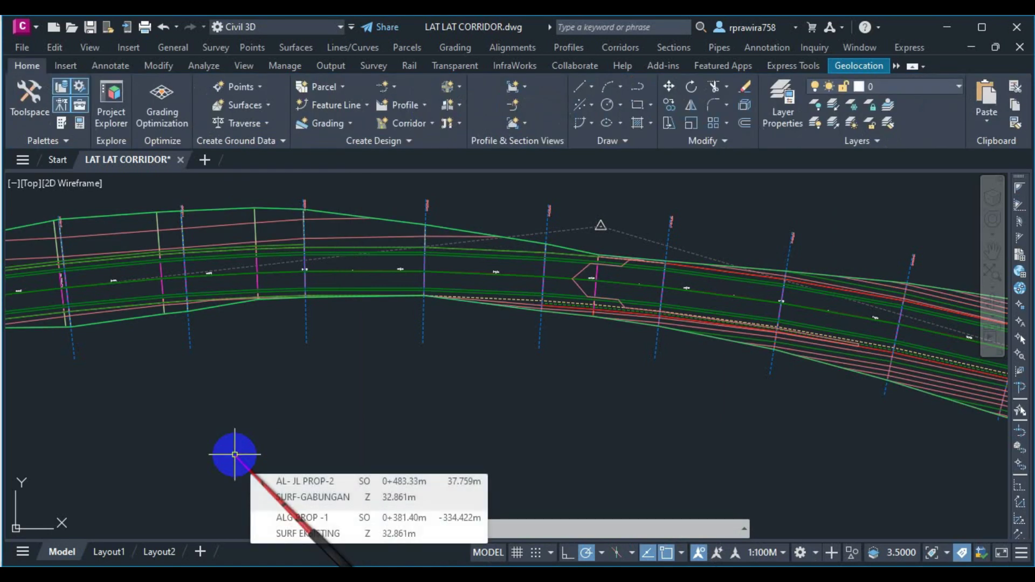
{"action": "scroll", "coordinate": [728, 351], "scroll_direction": "down", "scroll_amount": 3}
{"action": "scroll", "coordinate": [682, 398], "scroll_direction": "up", "scroll_amount": 5}
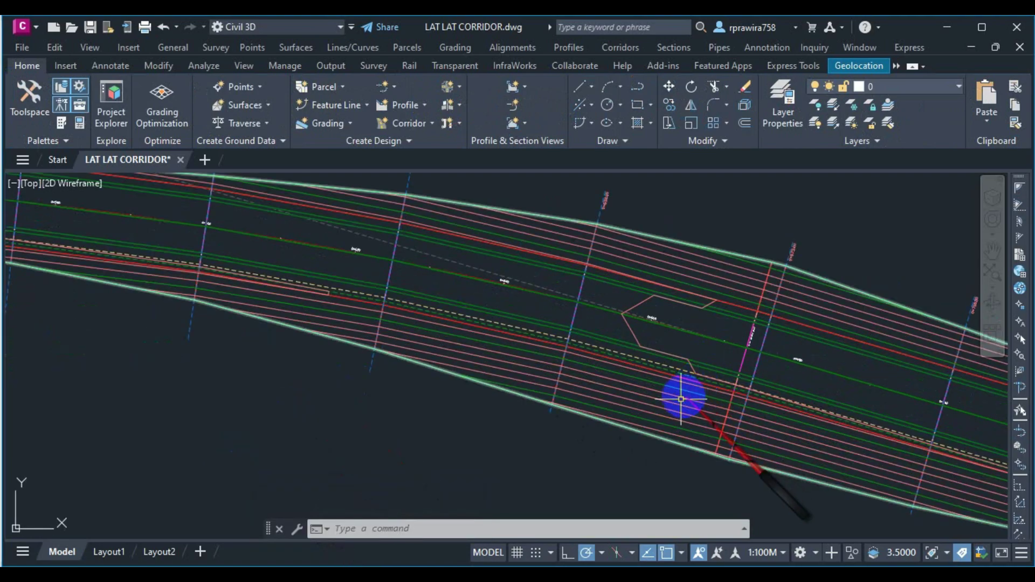
{"action": "left_click", "coordinate": [676, 406]}
{"action": "right_click", "coordinate": [677, 405]}
{"action": "left_click", "coordinate": [687, 425]}
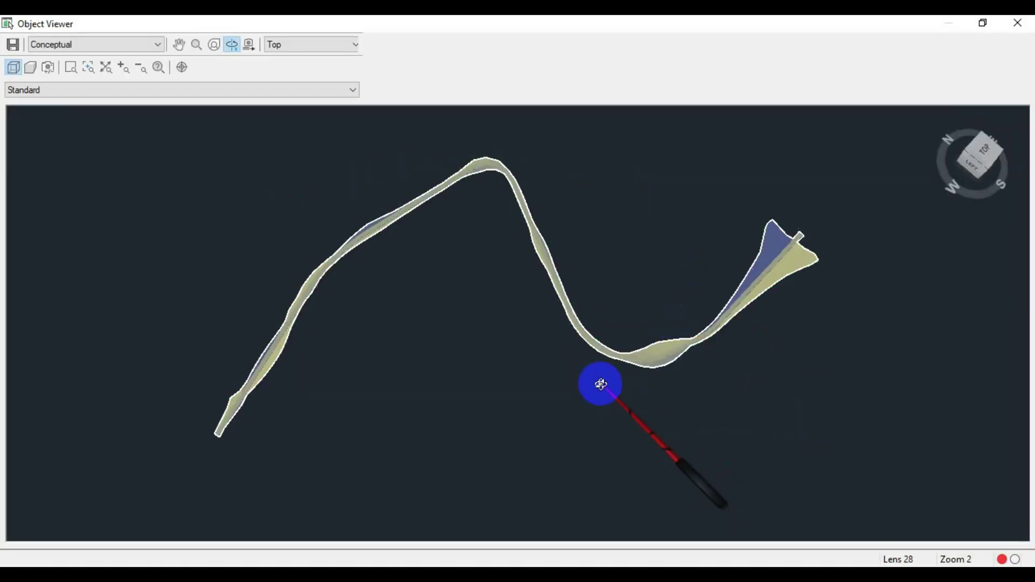
{"action": "left_click_drag", "start_coordinate": [602, 384], "coordinate": [624, 257]}
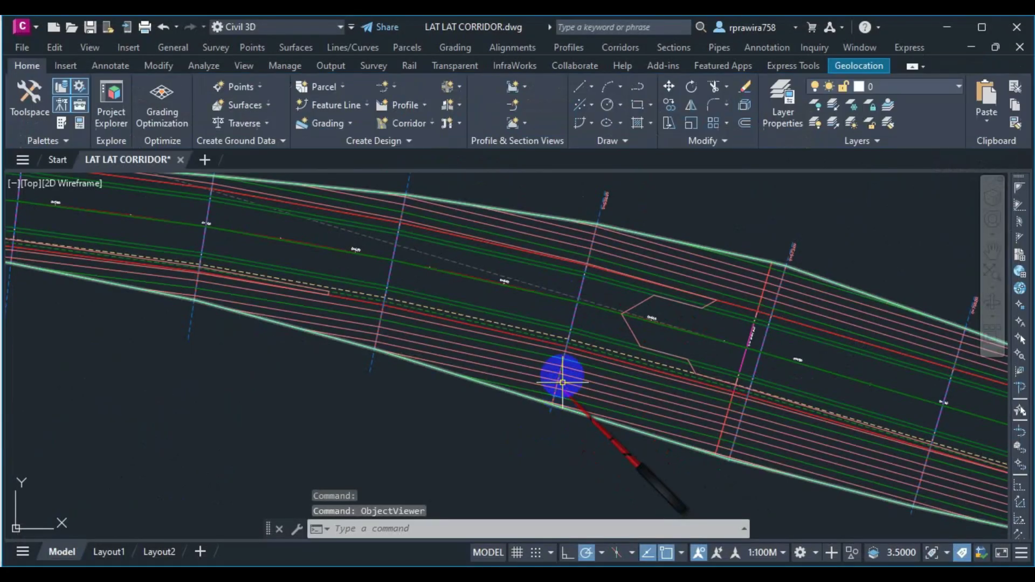
{"action": "scroll", "coordinate": [539, 323], "scroll_direction": "down", "scroll_amount": 6}
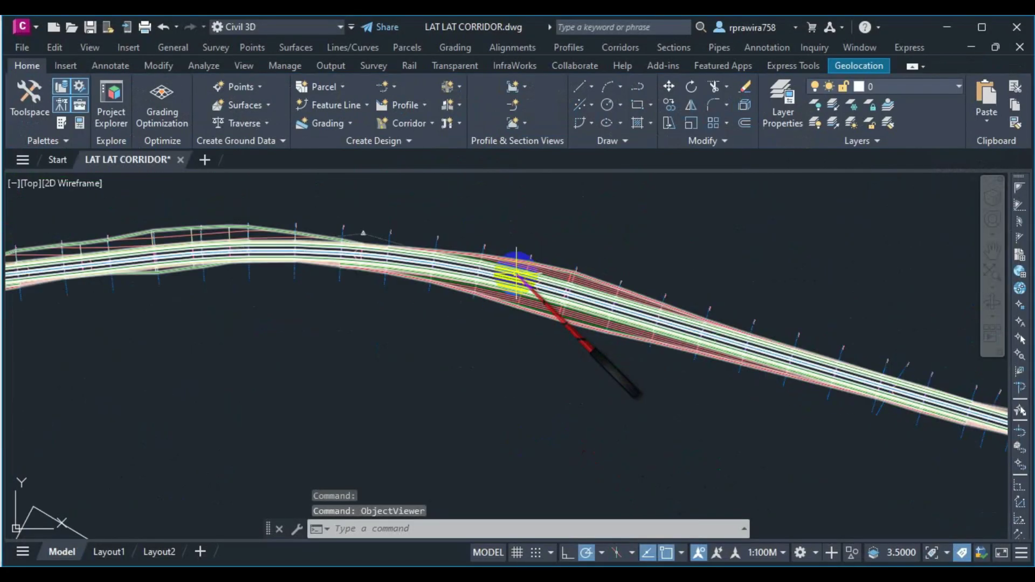
{"action": "scroll", "coordinate": [578, 365], "scroll_direction": "up", "scroll_amount": 8}
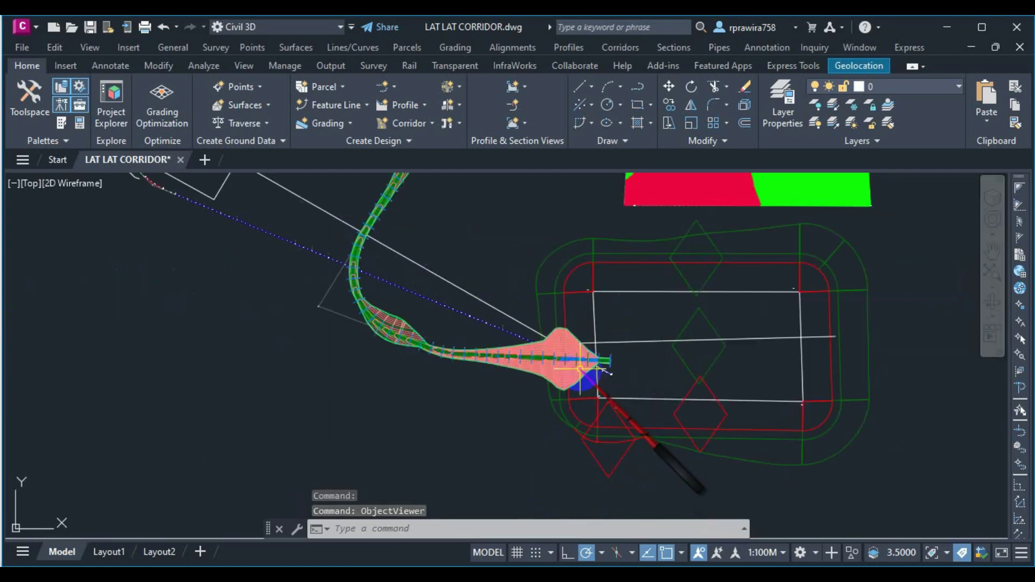
{"action": "scroll", "coordinate": [626, 363], "scroll_direction": "down", "scroll_amount": 5}
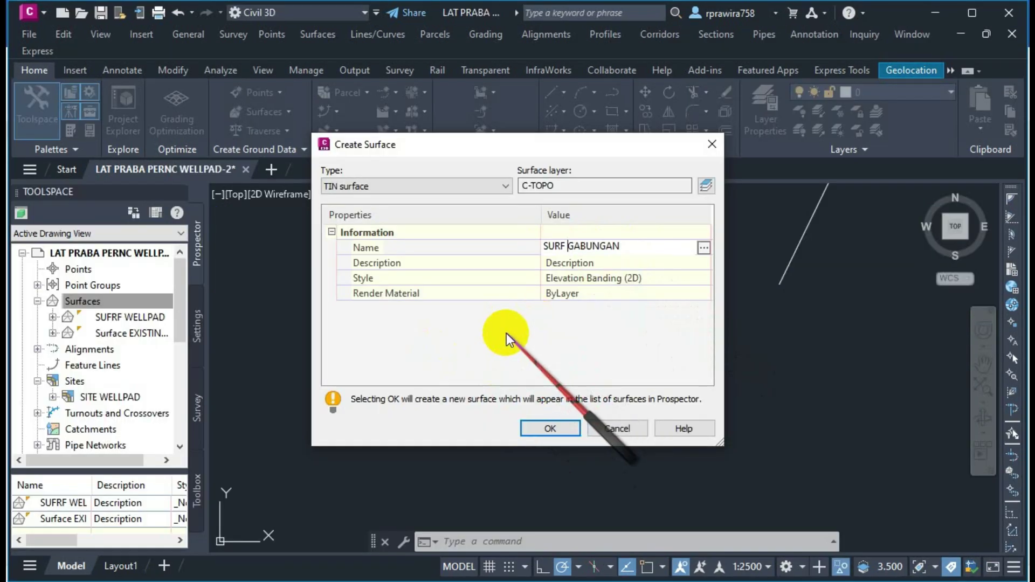
- Create an Elevation Banding (2D) TIN surface named SURF GABUNGAN and paste the existing and wellpad surfaces into it
{"action": "left_click", "coordinate": [549, 429]}
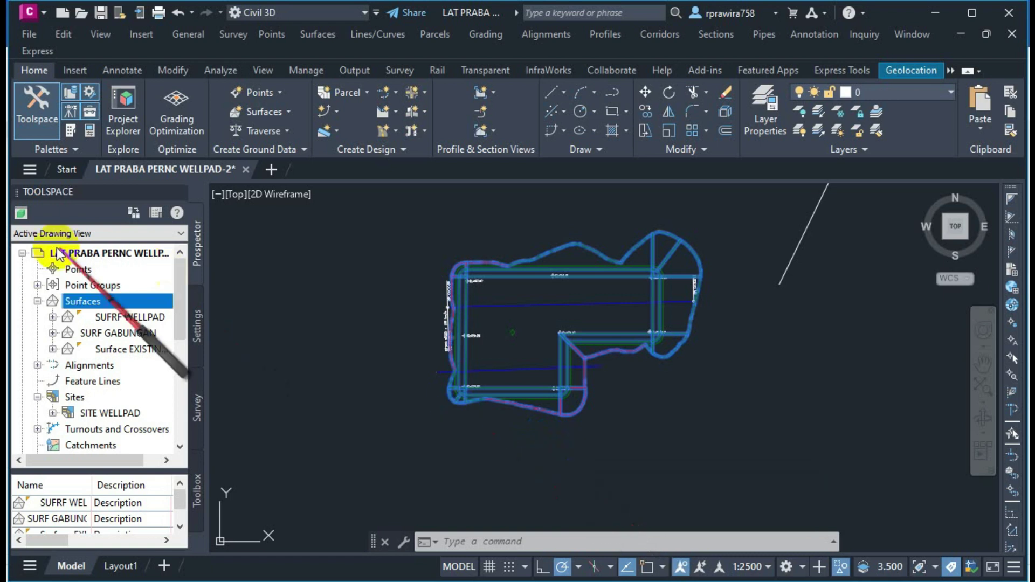
{"action": "left_click_drag", "start_coordinate": [129, 461], "coordinate": [146, 458]}
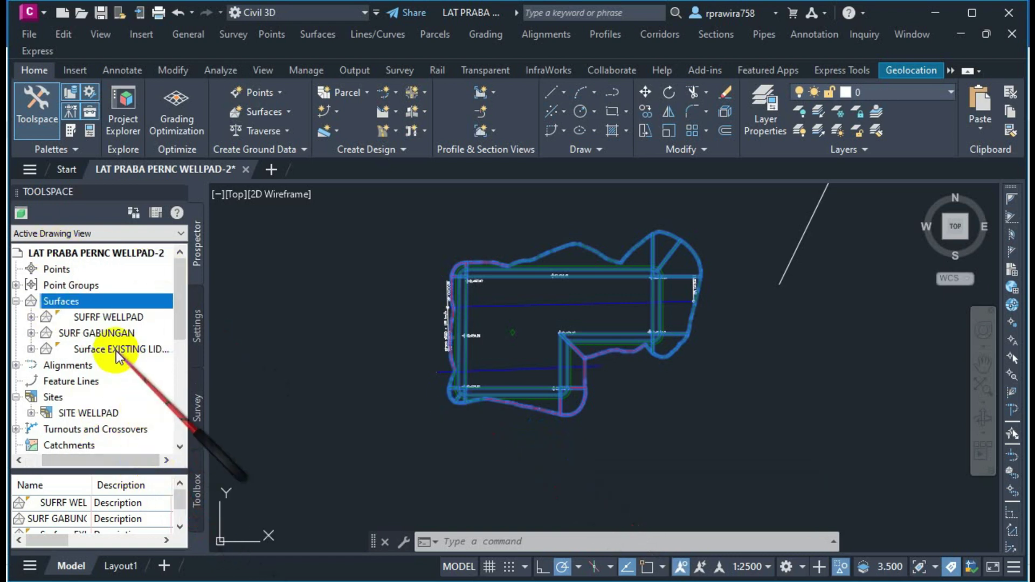
{"action": "left_click", "coordinate": [105, 335]}
{"action": "double_click", "coordinate": [104, 334]}
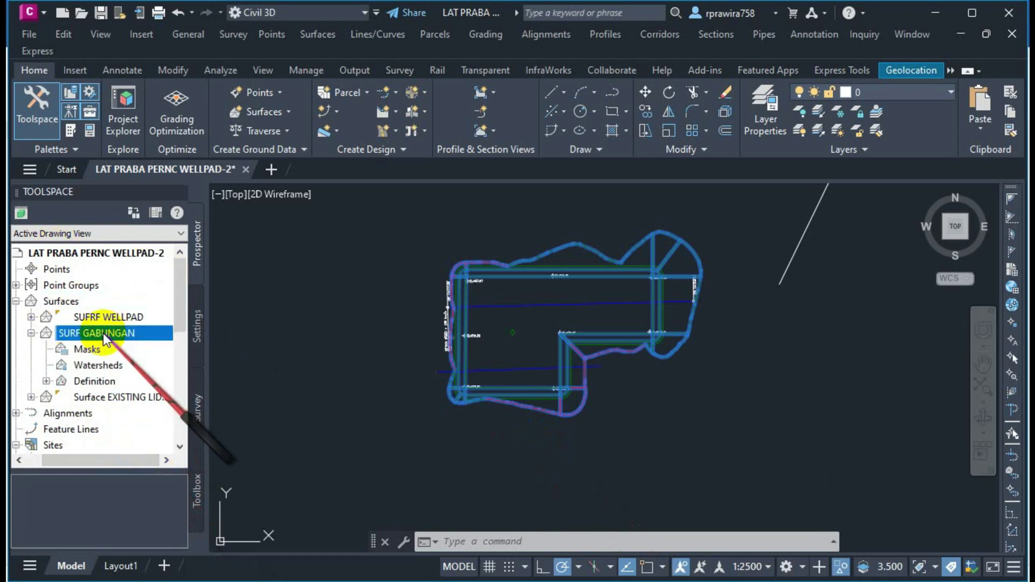
{"action": "double_click", "coordinate": [105, 382]}
{"action": "left_click", "coordinate": [115, 382]}
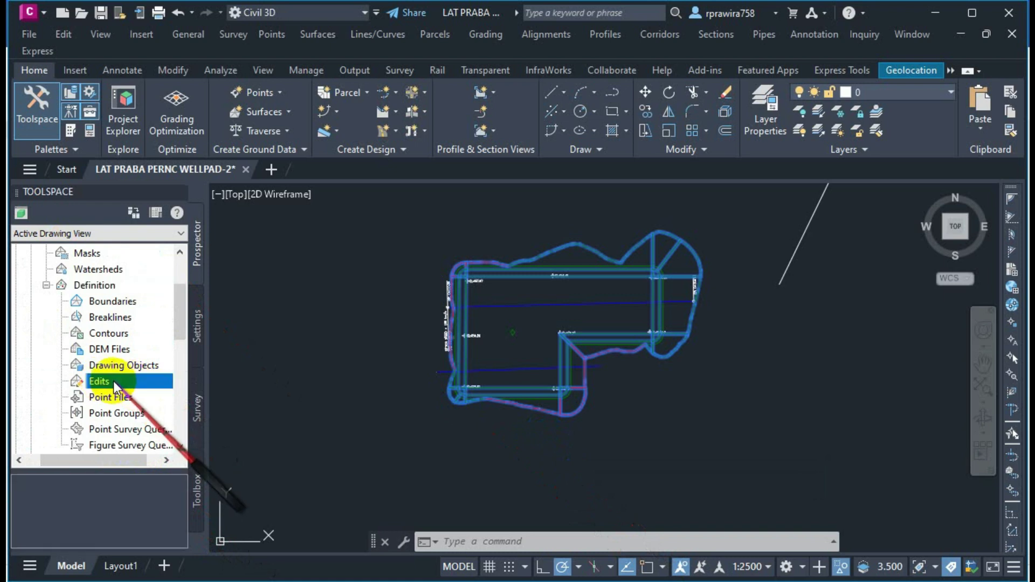
{"action": "right_click", "coordinate": [113, 380]}
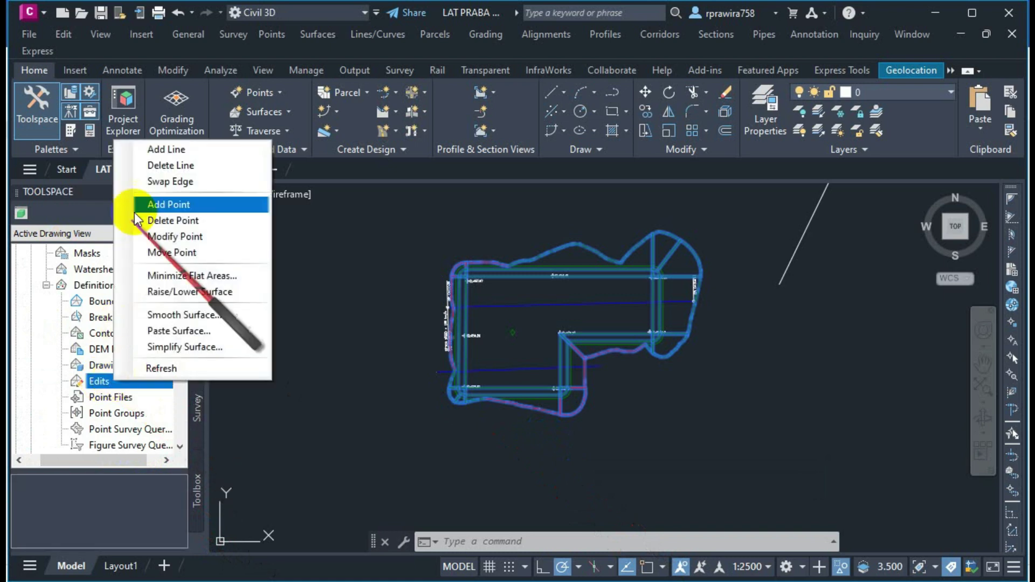
{"action": "left_click", "coordinate": [201, 332]}
{"action": "left_click", "coordinate": [519, 389]}
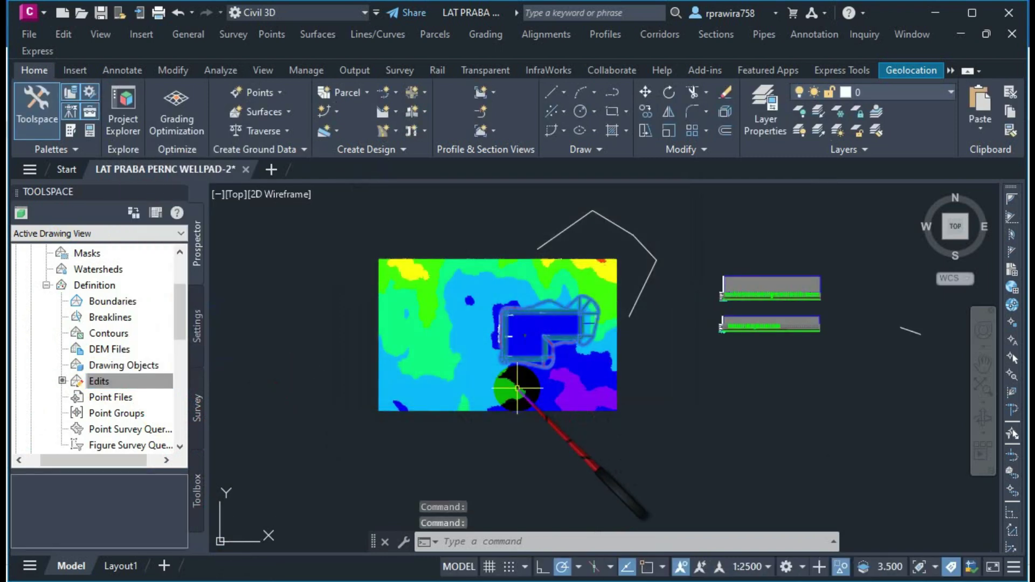
- Inspect the combined SURF GABUNGAN surface in the Object Viewer, orbiting it and zooming in on the wellpad area
{"action": "scroll", "coordinate": [572, 281], "scroll_direction": "up", "scroll_amount": 5}
{"action": "left_click", "coordinate": [563, 228]}
{"action": "right_click", "coordinate": [563, 228]}
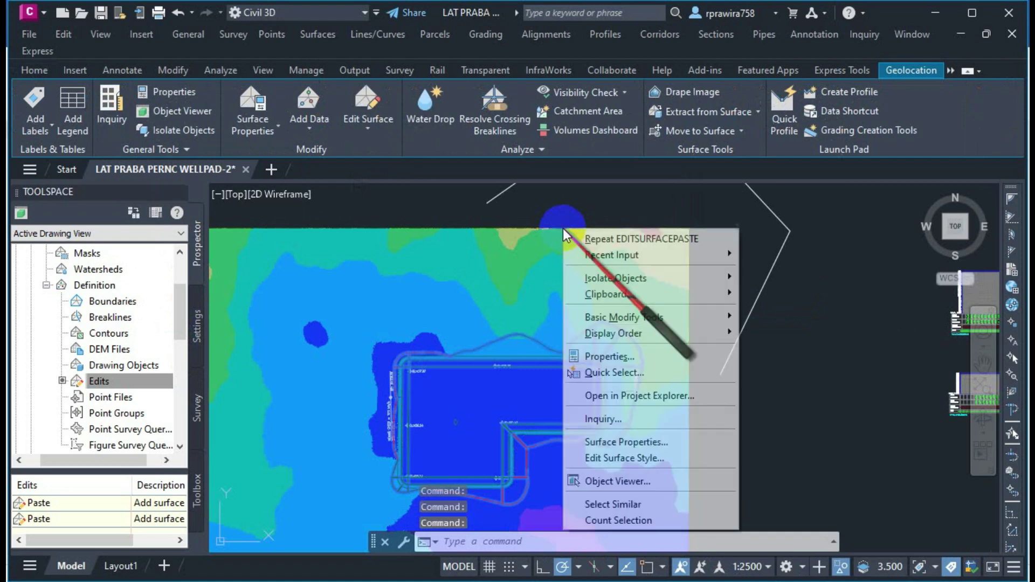
{"action": "left_click", "coordinate": [630, 482]}
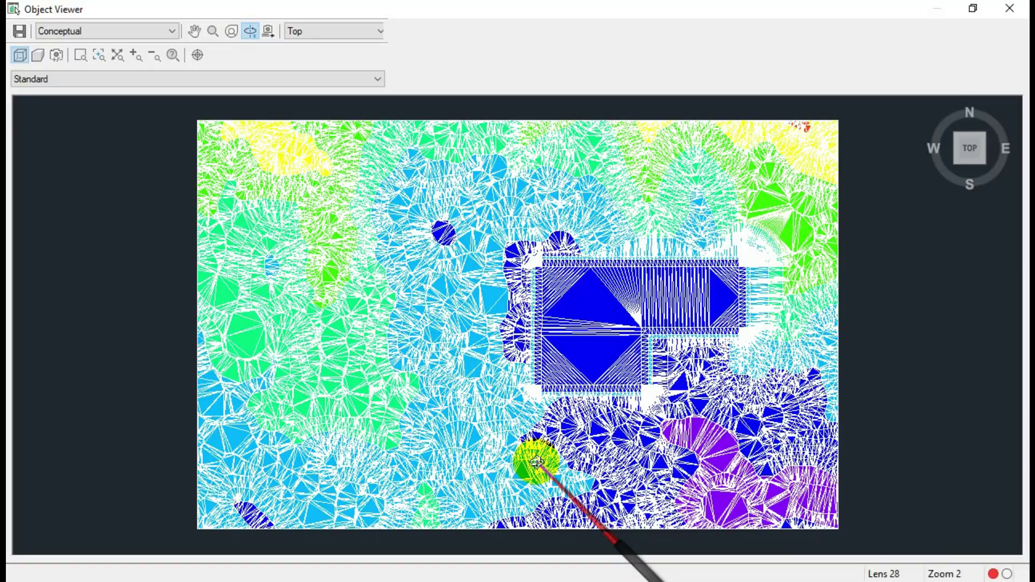
{"action": "mouse_move", "coordinate": [536, 463]}
{"action": "left_mouse_down"}
{"action": "mouse_move", "coordinate": [552, 368]}
{"action": "mouse_move", "coordinate": [670, 300]}
{"action": "mouse_move", "coordinate": [687, 326]}
{"action": "mouse_move", "coordinate": [545, 361]}
{"action": "mouse_move", "coordinate": [464, 347]}
{"action": "mouse_move", "coordinate": [585, 286]}
{"action": "mouse_move", "coordinate": [555, 307]}
{"action": "mouse_move", "coordinate": [576, 222]}
{"action": "mouse_move", "coordinate": [420, 184]}
{"action": "left_mouse_up"}
{"action": "scroll", "coordinate": [538, 409], "scroll_direction": "up", "scroll_amount": 3}
{"action": "scroll", "coordinate": [530, 401], "scroll_direction": "down", "scroll_amount": 5}
{"action": "left_click", "coordinate": [81, 55]}
{"action": "left_click", "coordinate": [493, 203]}
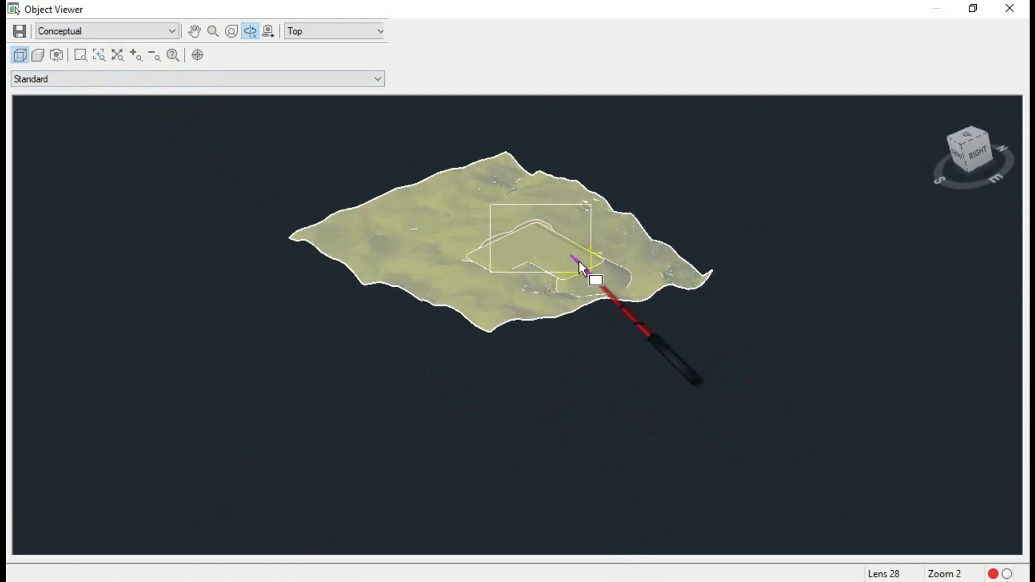
{"action": "left_click", "coordinate": [588, 272]}
{"action": "scroll", "coordinate": [594, 302], "scroll_direction": "down", "scroll_amount": 2}
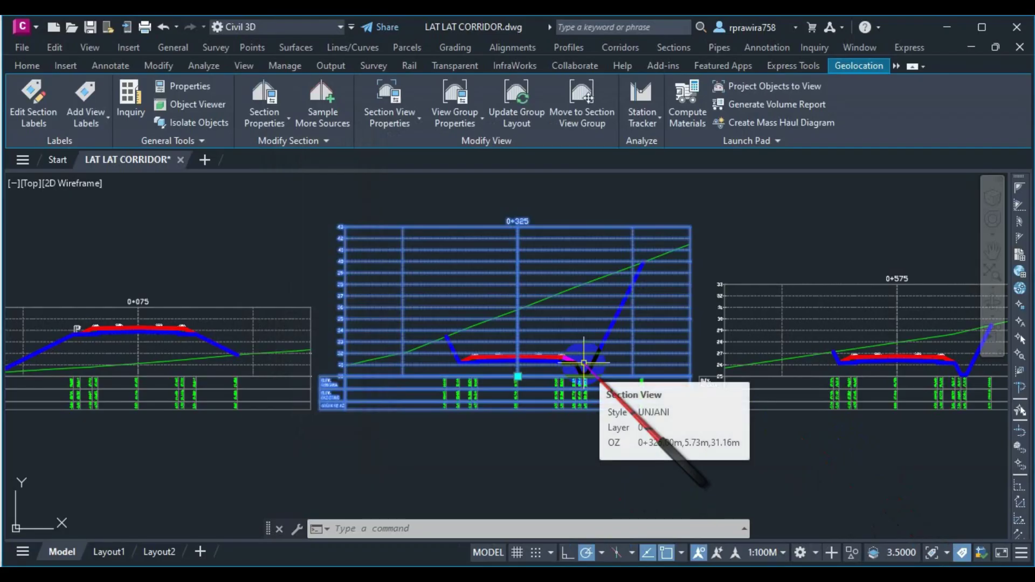
{"action": "scroll", "coordinate": [584, 362], "scroll_direction": "up", "scroll_amount": 8}
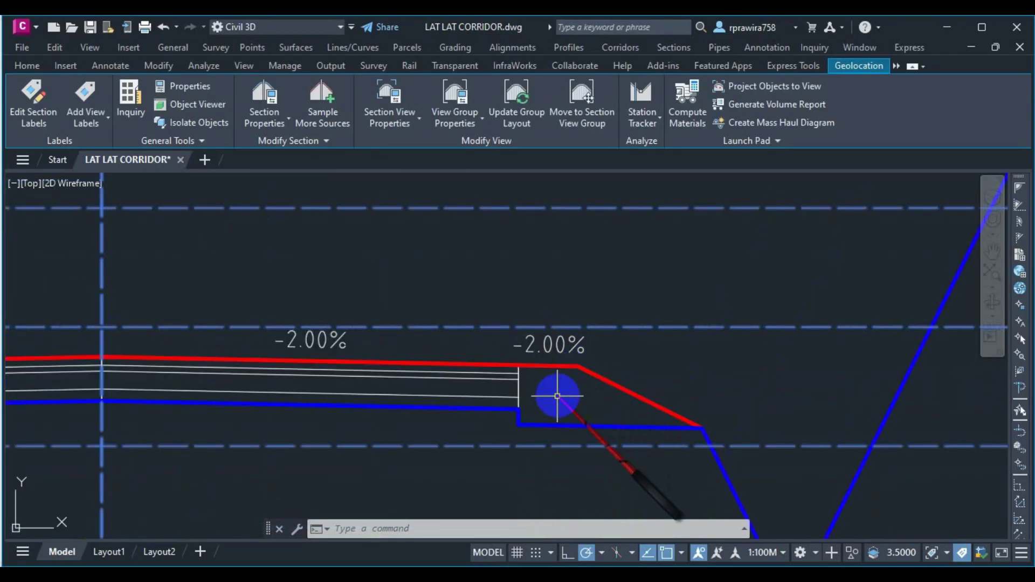
{"action": "scroll", "coordinate": [543, 434], "scroll_direction": "down", "scroll_amount": 2}
{"action": "scroll", "coordinate": [564, 431], "scroll_direction": "up", "scroll_amount": 2}
{"action": "scroll", "coordinate": [563, 431], "scroll_direction": "up", "scroll_amount": 1}
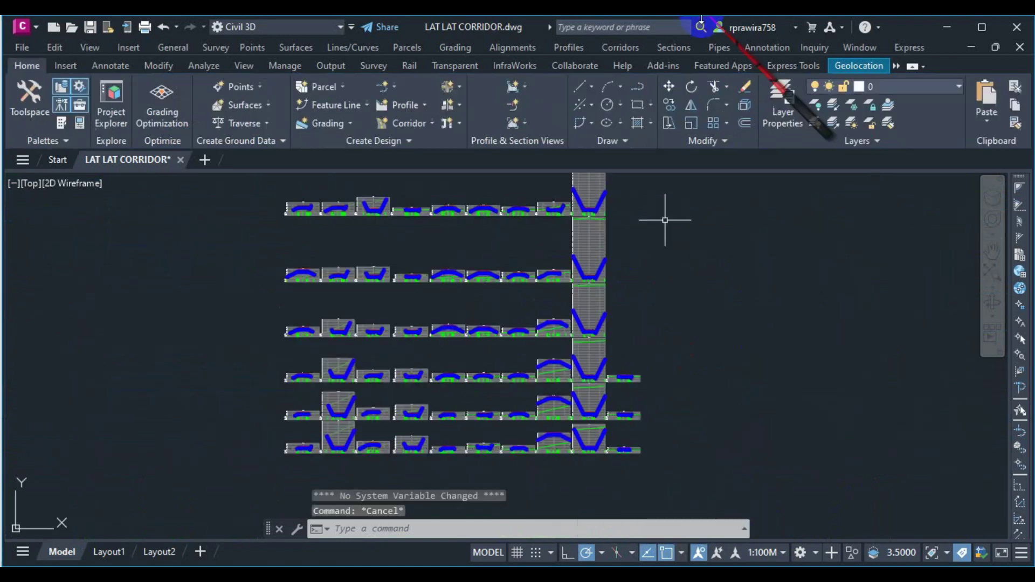
- Start Compute Materials for alignment AL- JL PROP-2 with the sample line group sl per 25m
{"action": "left_click", "coordinate": [674, 47]}
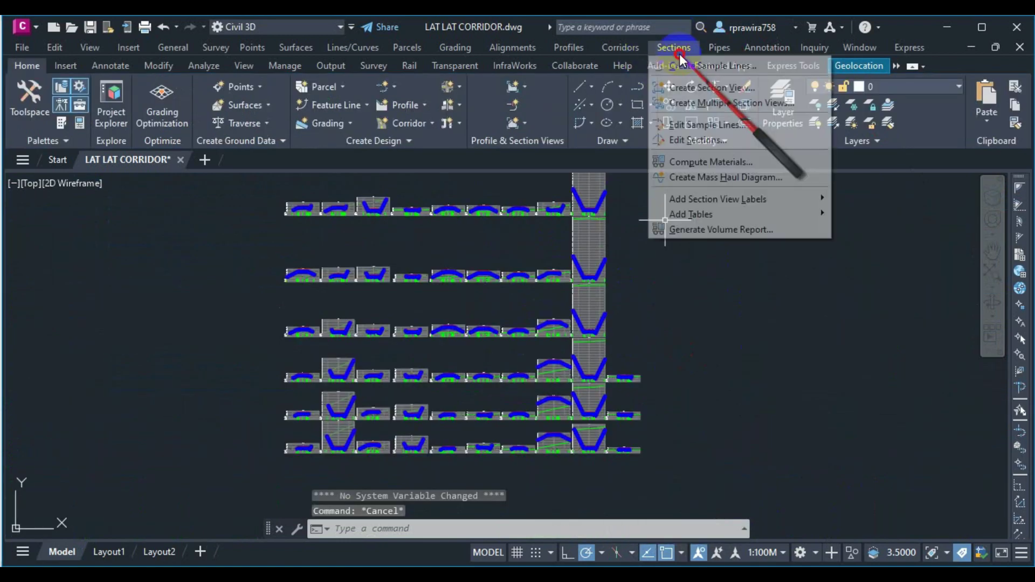
{"action": "left_click", "coordinate": [705, 162]}
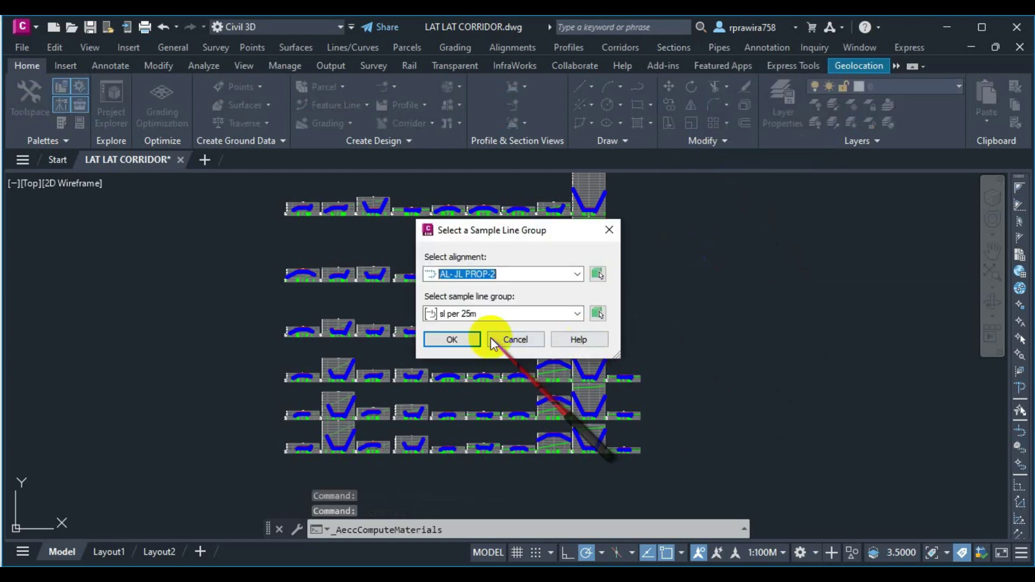
{"action": "left_click", "coordinate": [494, 275]}
{"action": "left_click", "coordinate": [494, 275]}
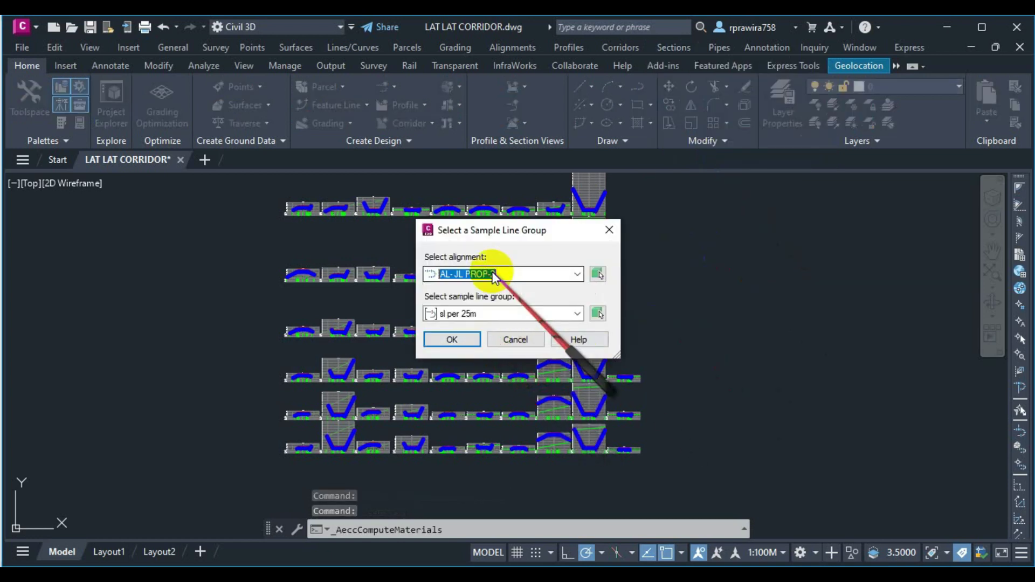
{"action": "left_click", "coordinate": [454, 341]}
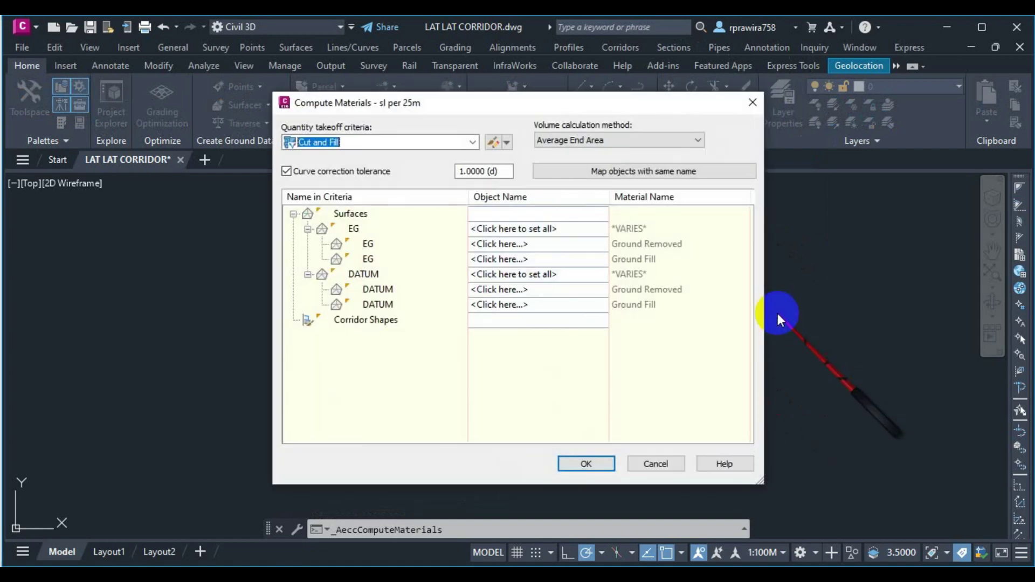
- Assign SURF-GABUNGAN to the EG criteria and COR-JL-PROP-2 BAWAH to the DATUM criteria, and compute the cut and fill materials
{"action": "left_click", "coordinate": [531, 229]}
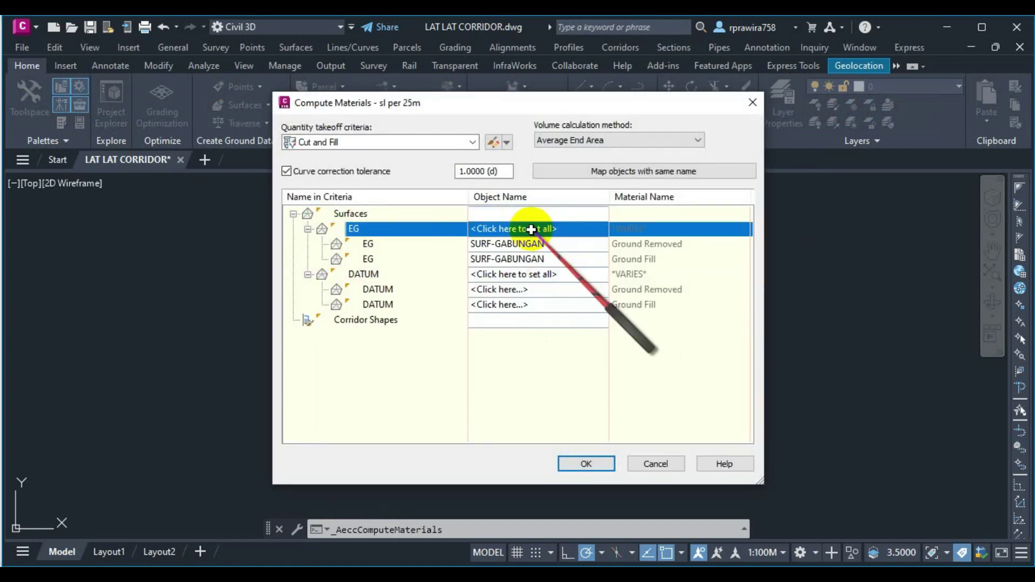
{"action": "left_click", "coordinate": [518, 274]}
{"action": "left_click", "coordinate": [528, 275]}
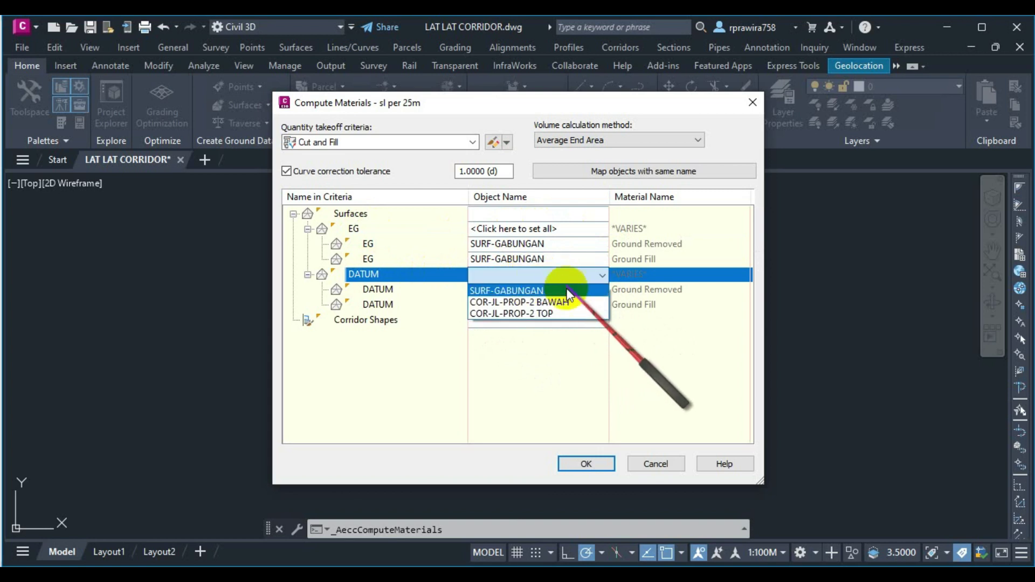
{"action": "left_click", "coordinate": [563, 304]}
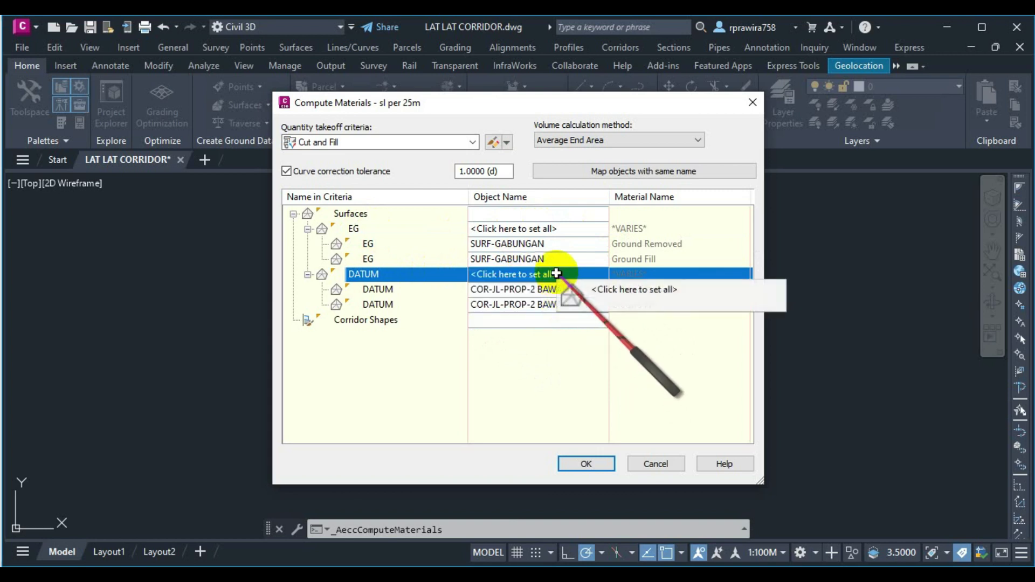
{"action": "left_click", "coordinate": [556, 274]}
{"action": "left_click", "coordinate": [544, 303]}
{"action": "left_click", "coordinate": [585, 463]}
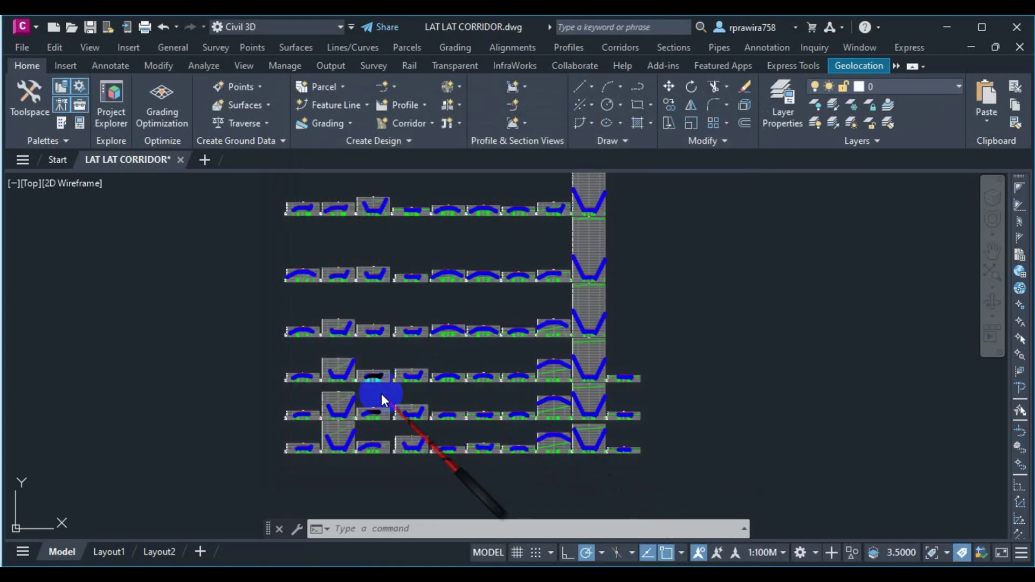
- Examine the shaded cut and fill areas in the section views up close
{"action": "scroll", "coordinate": [365, 404], "scroll_direction": "up", "scroll_amount": 6}
{"action": "scroll", "coordinate": [417, 463], "scroll_direction": "down", "scroll_amount": 3}
{"action": "scroll", "coordinate": [646, 401], "scroll_direction": "down", "scroll_amount": 1}
{"action": "scroll", "coordinate": [427, 416], "scroll_direction": "up", "scroll_amount": 8}
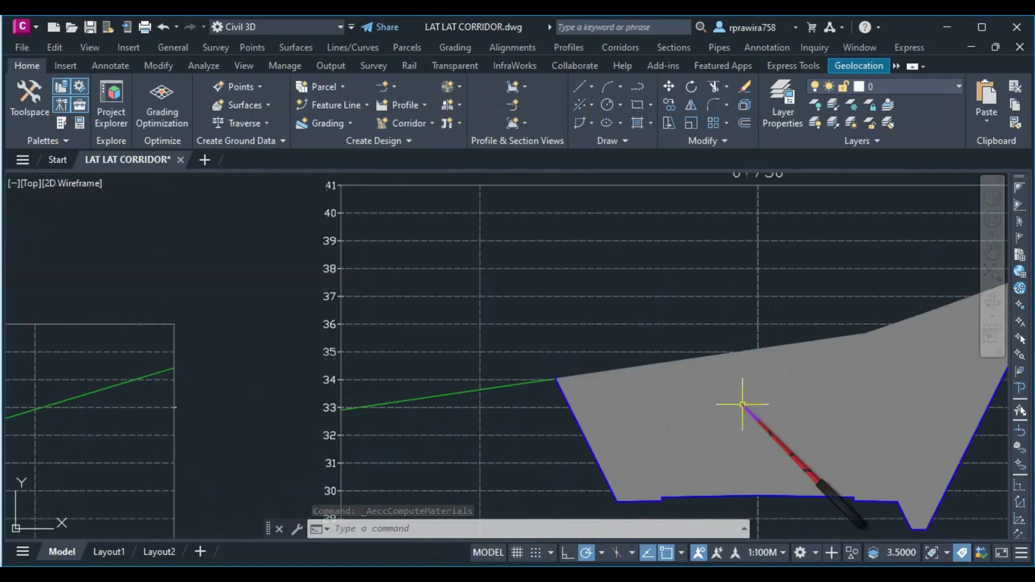
{"action": "scroll", "coordinate": [541, 300], "scroll_direction": "down", "scroll_amount": 10}
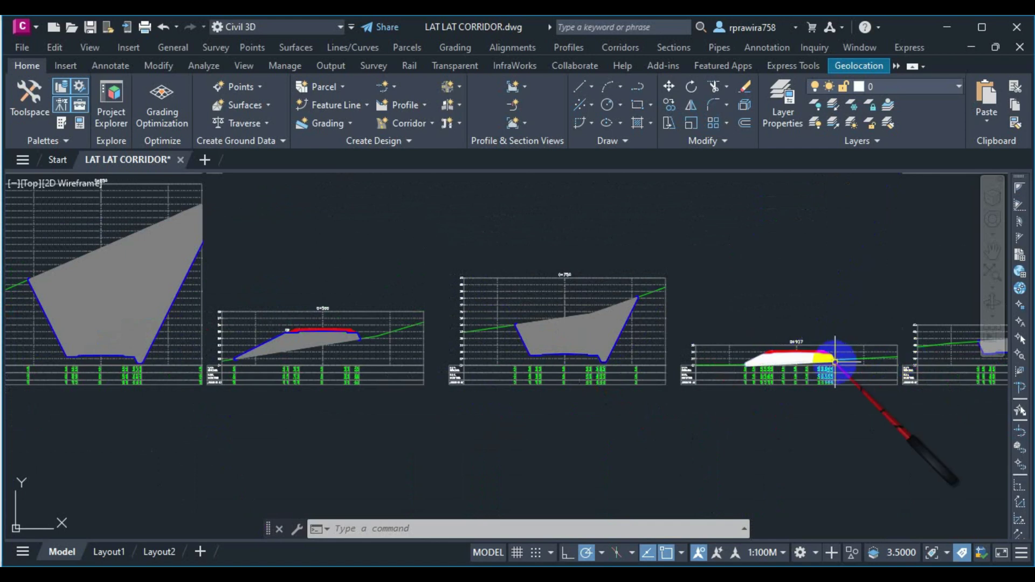
{"action": "key", "text": "Escape"}
- Create an unsplit, dynamic Cut and Fill total volume table for AL- JL PROP-2, sl per 25m, and place it beside the section views
{"action": "left_click", "coordinate": [674, 47]}
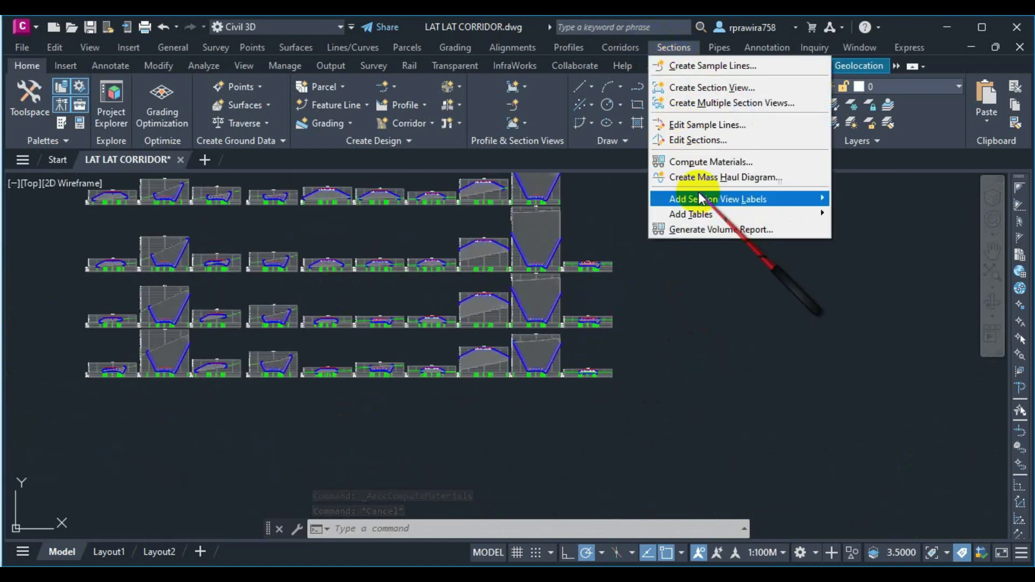
{"action": "mouse_move", "coordinate": [694, 214]}
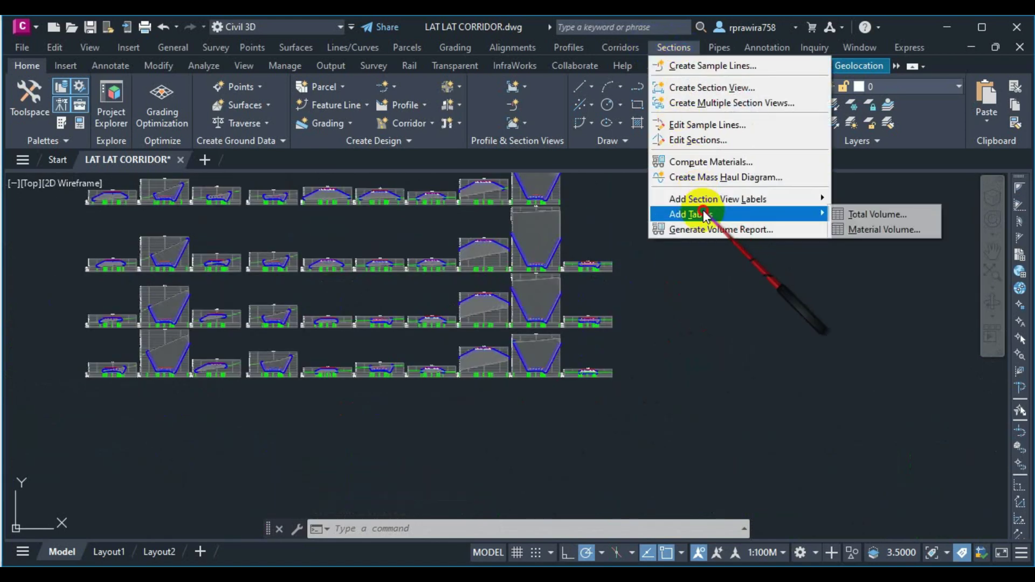
{"action": "left_click", "coordinate": [904, 220]}
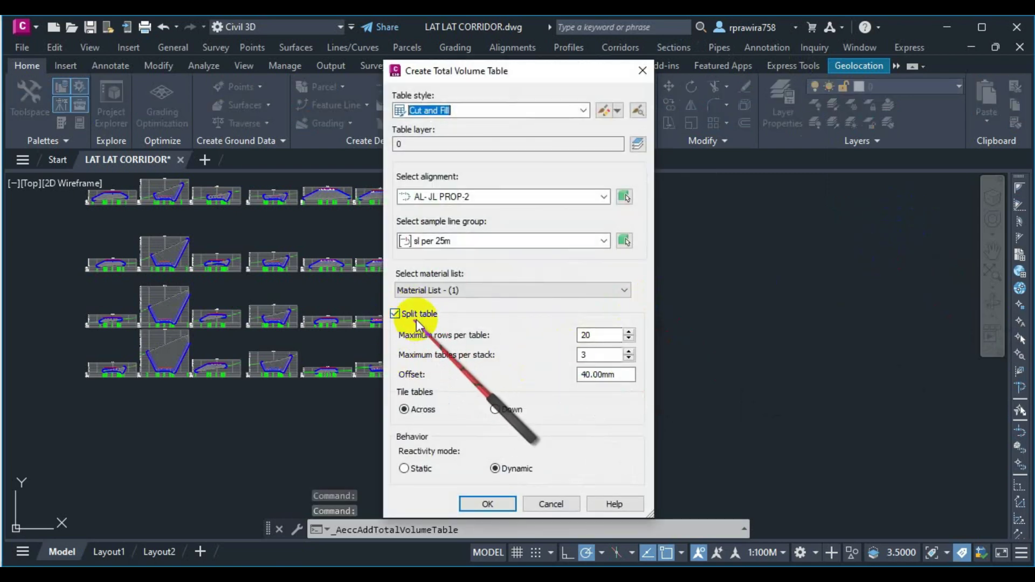
{"action": "left_click", "coordinate": [397, 314]}
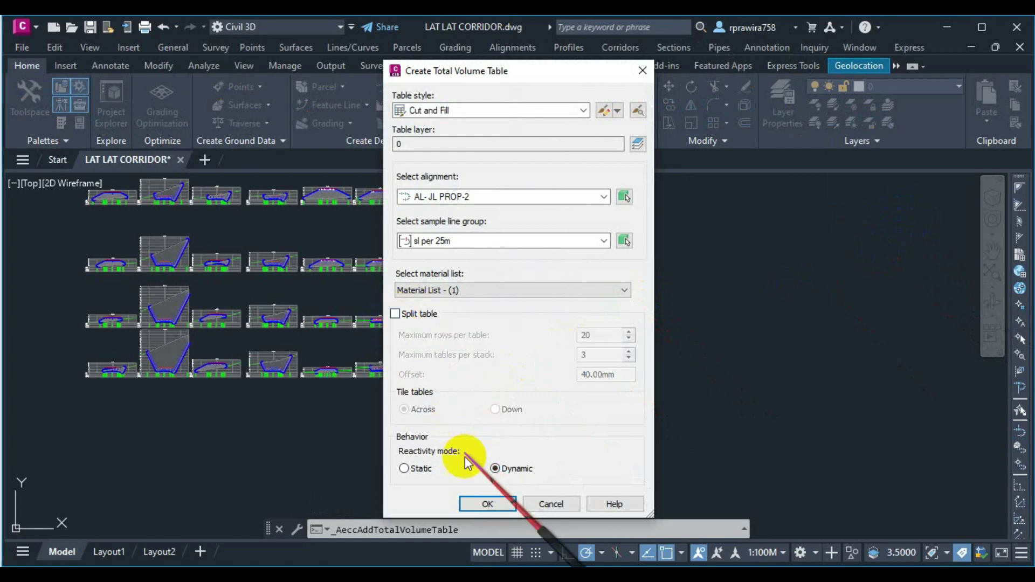
{"action": "left_click", "coordinate": [487, 504]}
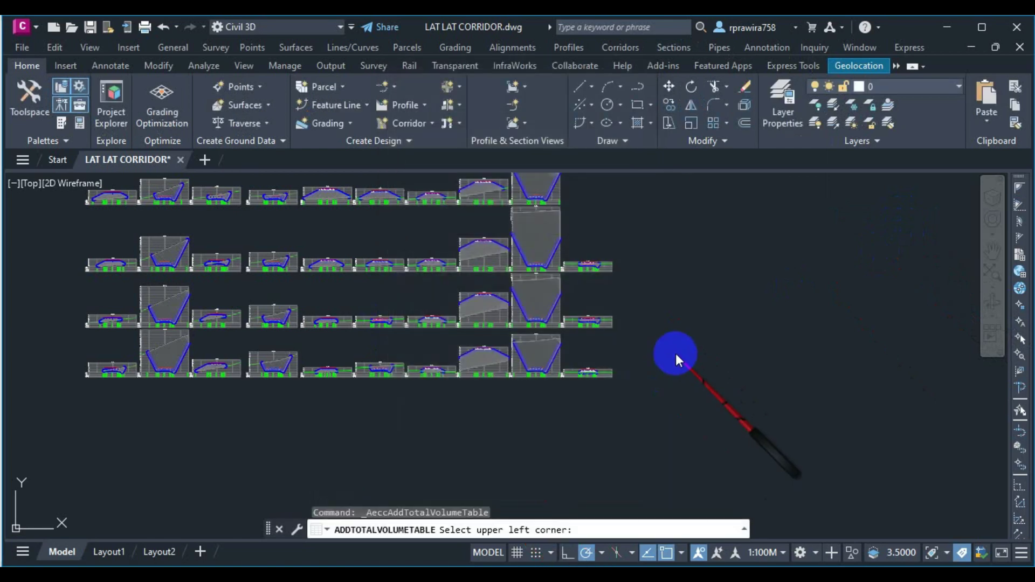
{"action": "left_click", "coordinate": [707, 274]}
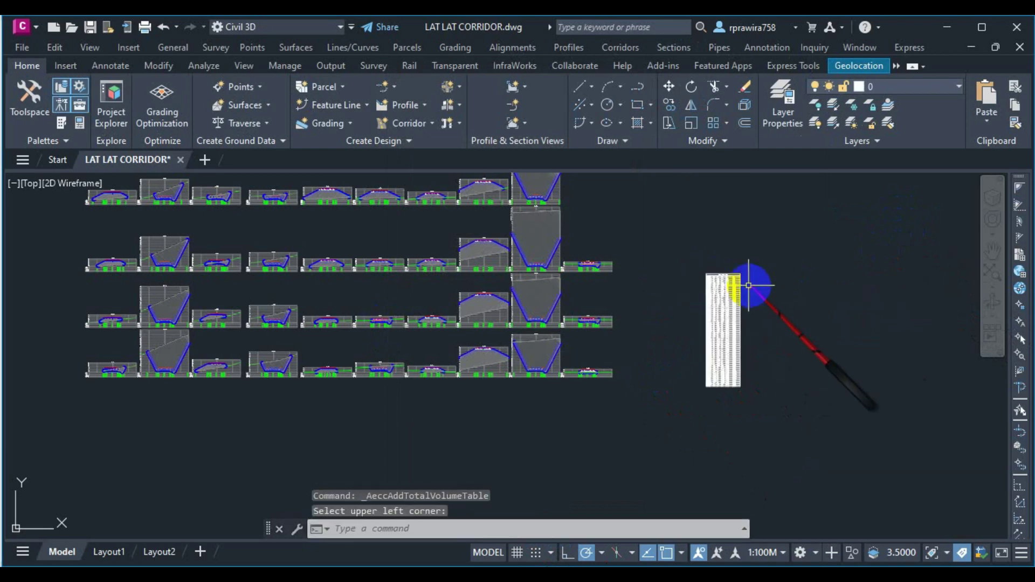
- Examine the station rows of the total volume table and dismiss the settings for creating another one
{"action": "scroll", "coordinate": [749, 284], "scroll_direction": "up", "scroll_amount": 8}
{"action": "scroll", "coordinate": [677, 224], "scroll_direction": "down", "scroll_amount": 4}
{"action": "scroll", "coordinate": [625, 229], "scroll_direction": "up", "scroll_amount": 5}
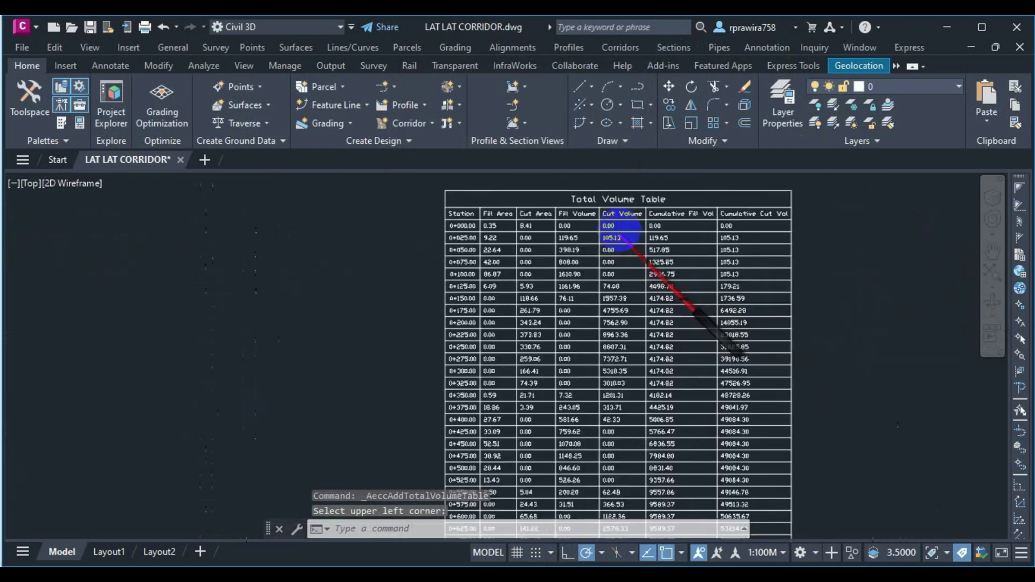
{"action": "scroll", "coordinate": [612, 226], "scroll_direction": "down", "scroll_amount": 12}
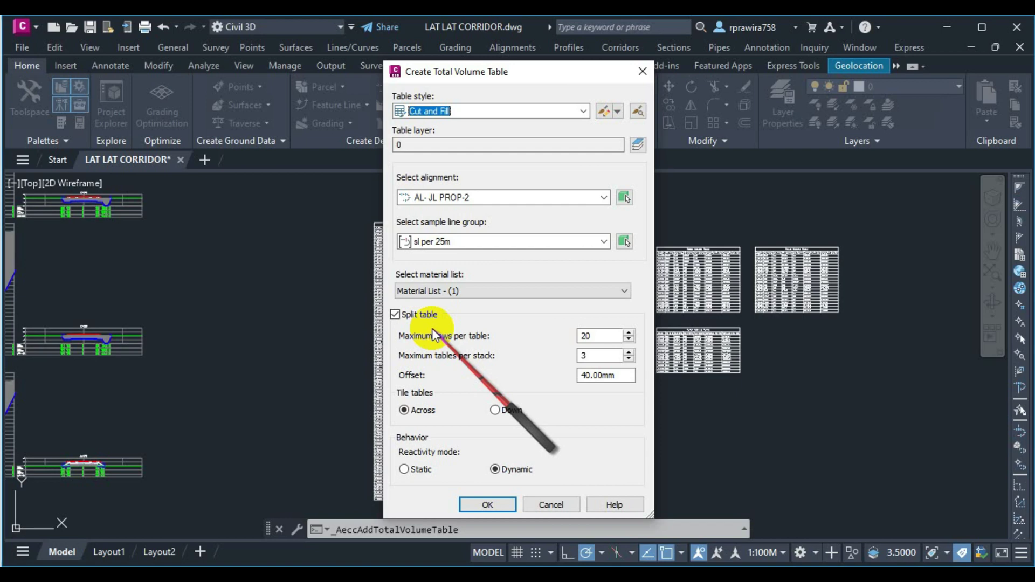
{"action": "left_click", "coordinate": [551, 505]}
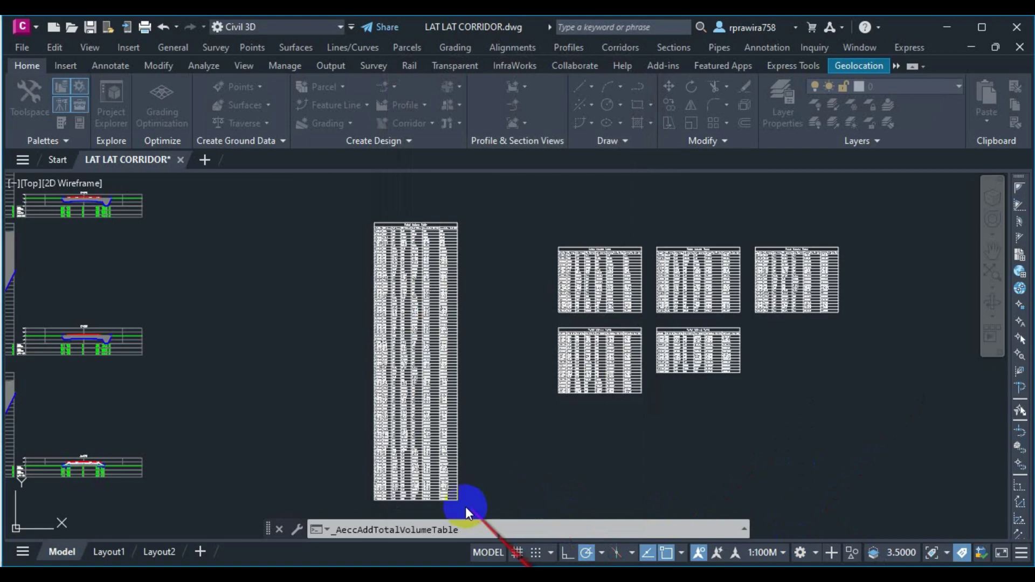
- Examine the last rows of the unsplit total volume table for the cumulative fill and cut volumes
{"action": "scroll", "coordinate": [458, 496], "scroll_direction": "up", "scroll_amount": 10}
{"action": "scroll", "coordinate": [448, 460], "scroll_direction": "down", "scroll_amount": 8}
{"action": "scroll", "coordinate": [502, 346], "scroll_direction": "up", "scroll_amount": 8}
{"action": "scroll", "coordinate": [554, 335], "scroll_direction": "up", "scroll_amount": 3}
{"action": "scroll", "coordinate": [554, 335], "scroll_direction": "down", "scroll_amount": 8}
{"action": "scroll", "coordinate": [553, 351], "scroll_direction": "down", "scroll_amount": 5}
{"action": "scroll", "coordinate": [558, 399], "scroll_direction": "up", "scroll_amount": 5}
{"action": "scroll", "coordinate": [469, 359], "scroll_direction": "up", "scroll_amount": 2}
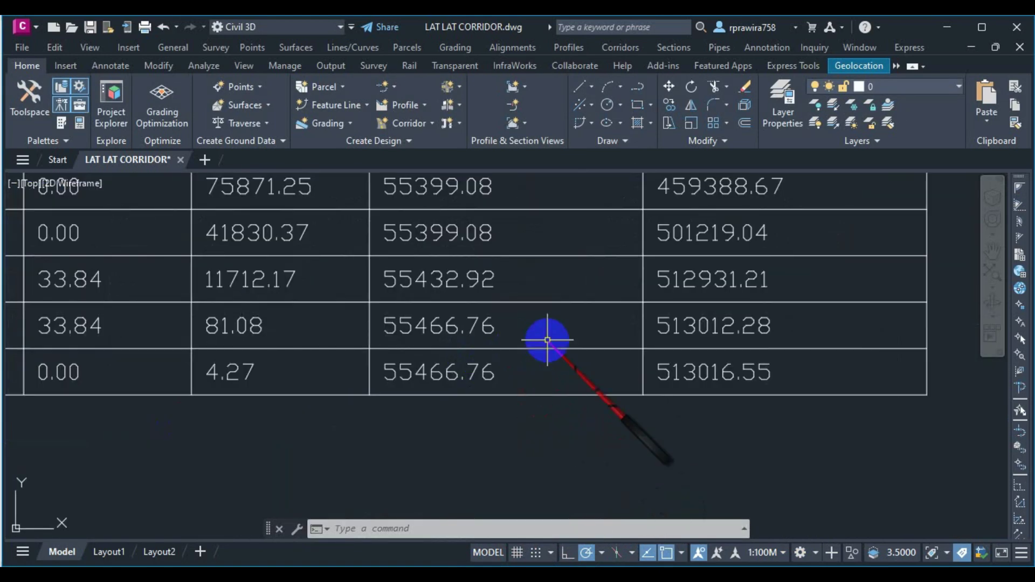